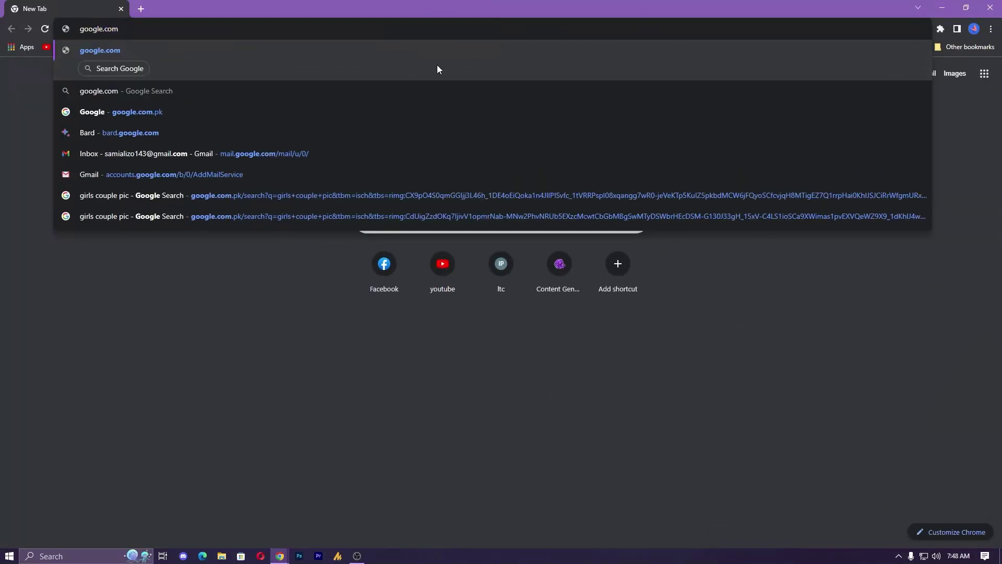
Step: Load google.com and start a search for 'visual studio c++ redistributable all in one'
key(Return)
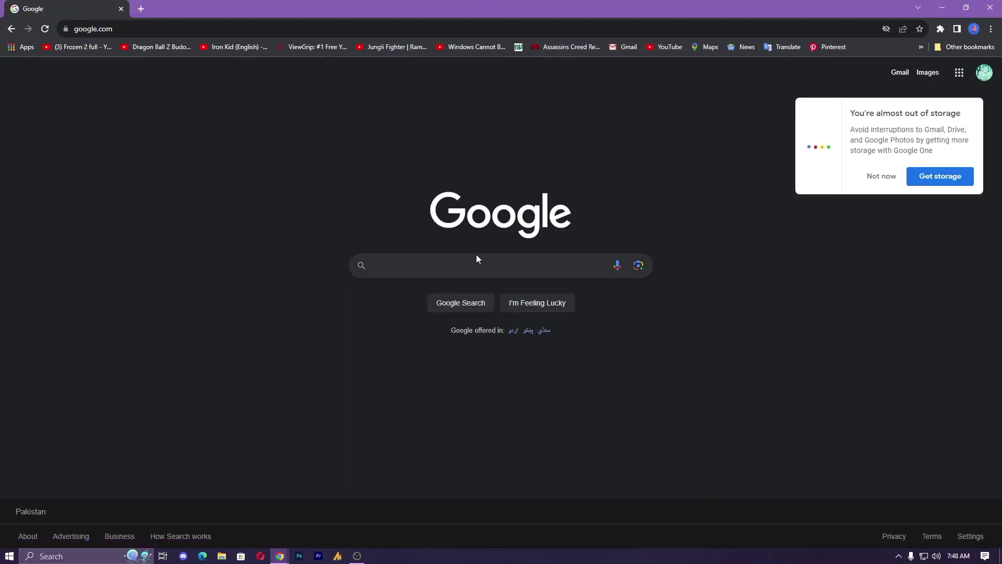
click(480, 266)
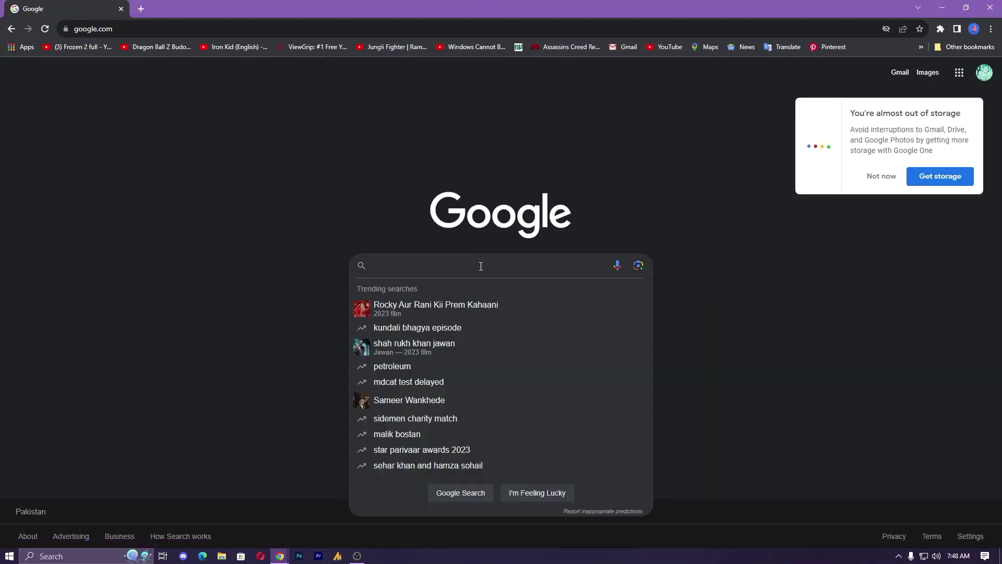
text(c==)
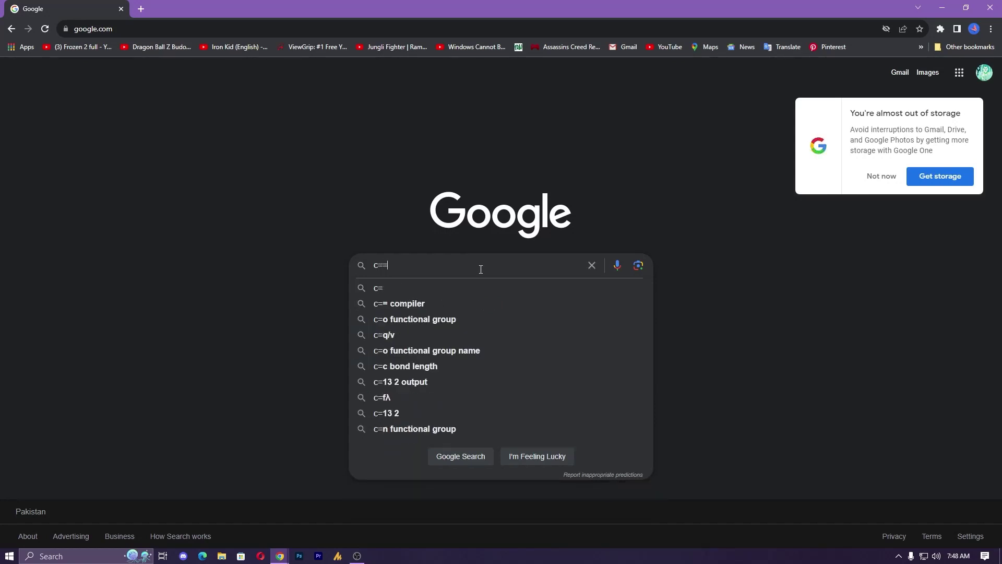
key(ctrl+a)
text(visual studio c++ redistributable all in one)
Step: Run the search, open the TechPowerUp all-in-one runtimes result, then open Downloads\Video in File Explorer
key(Return)
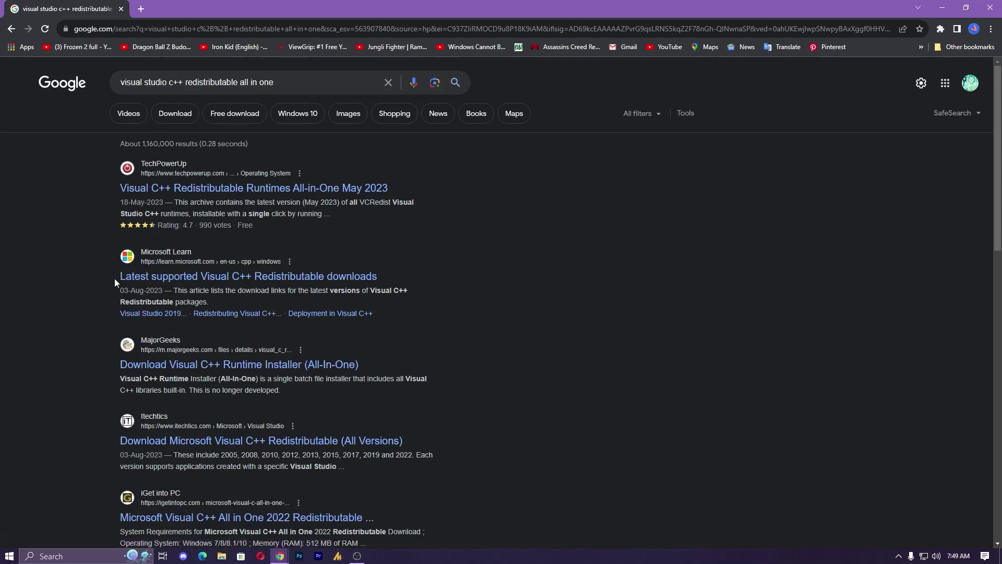
drag(83, 274, 417, 280)
click(615, 307)
drag(115, 188, 442, 193)
click(196, 189)
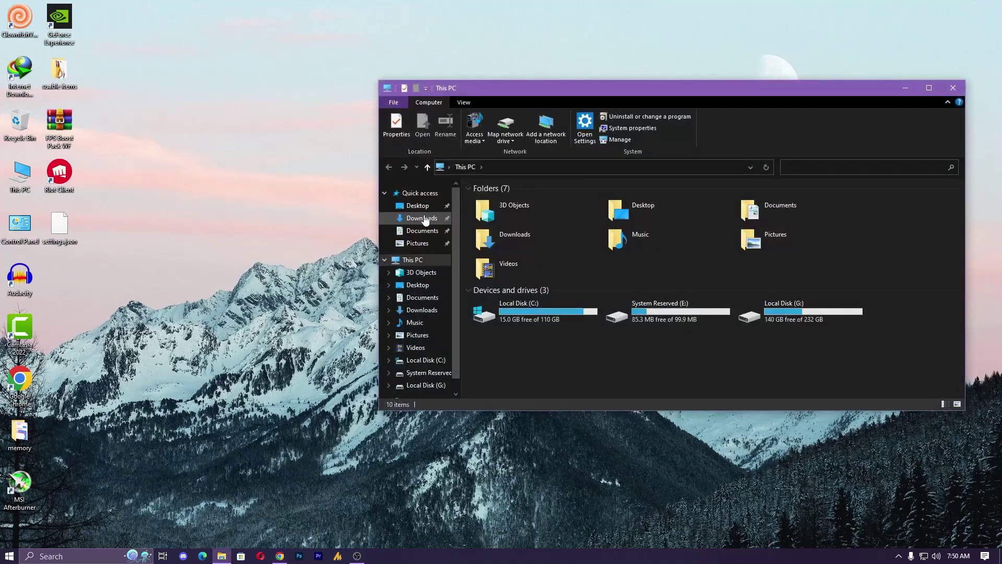
click(421, 219)
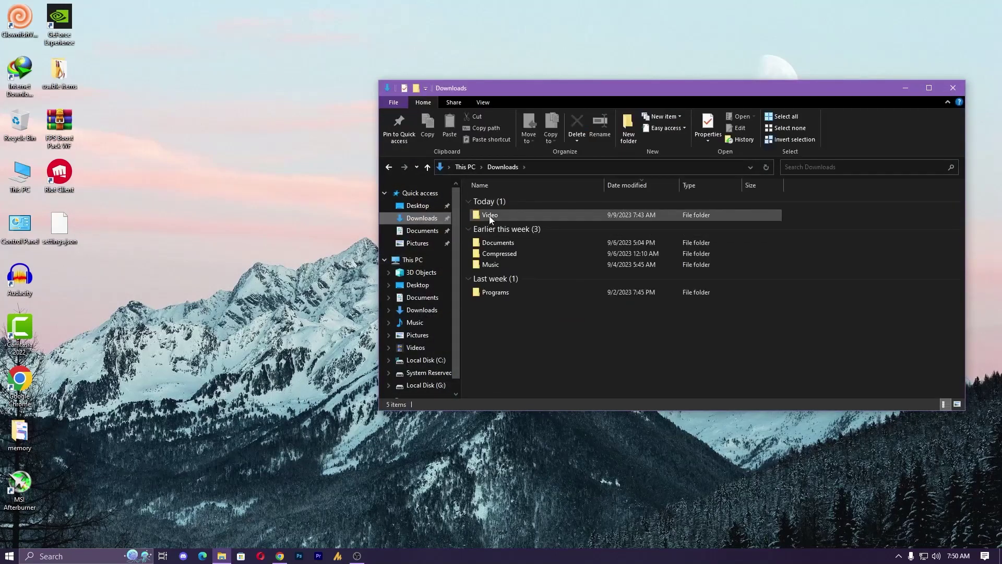
double_click(490, 215)
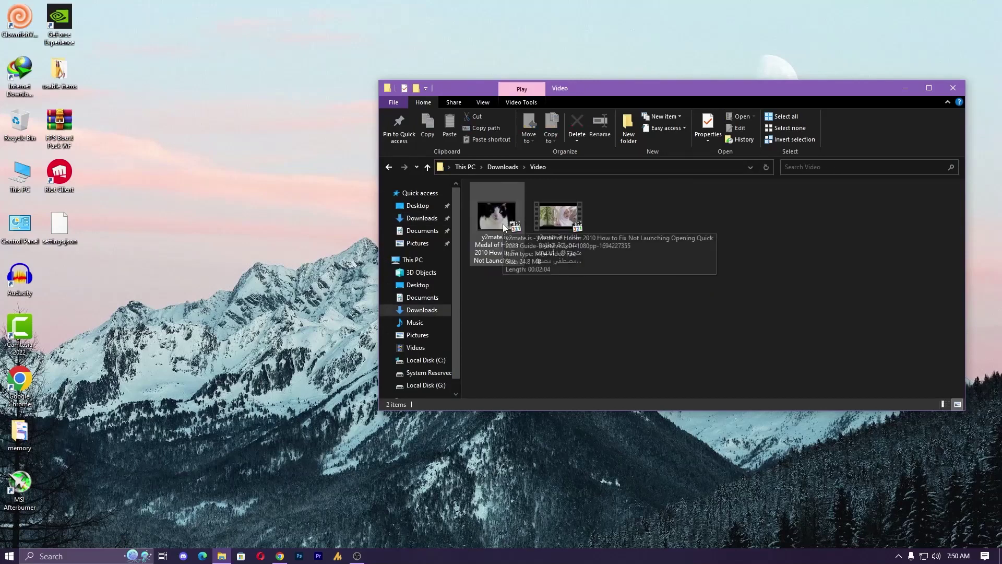
Step: Play the Medal of Honor fix video in MPC-HC, pausing at the Virus & threat protection screen
double_click(503, 226)
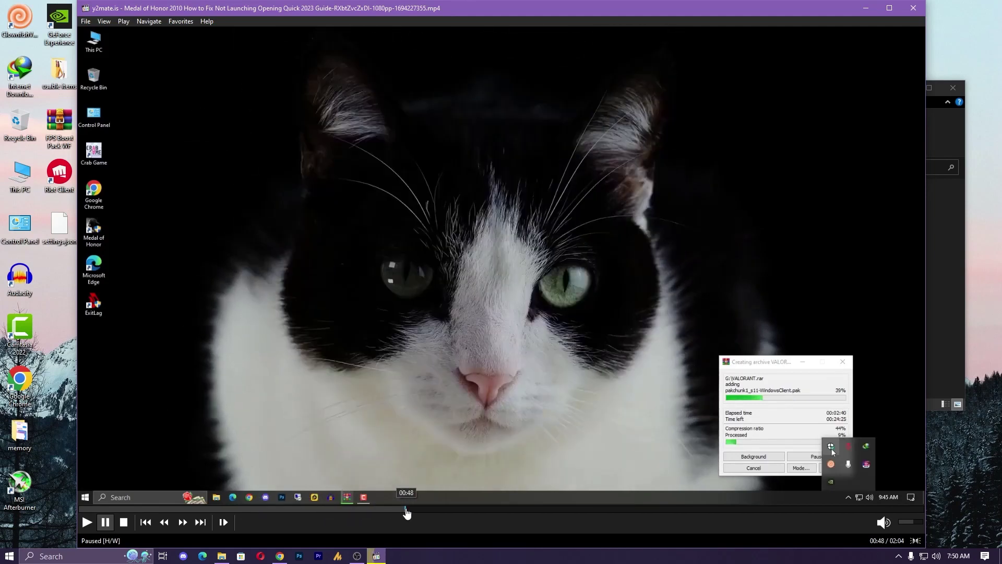
key(space)
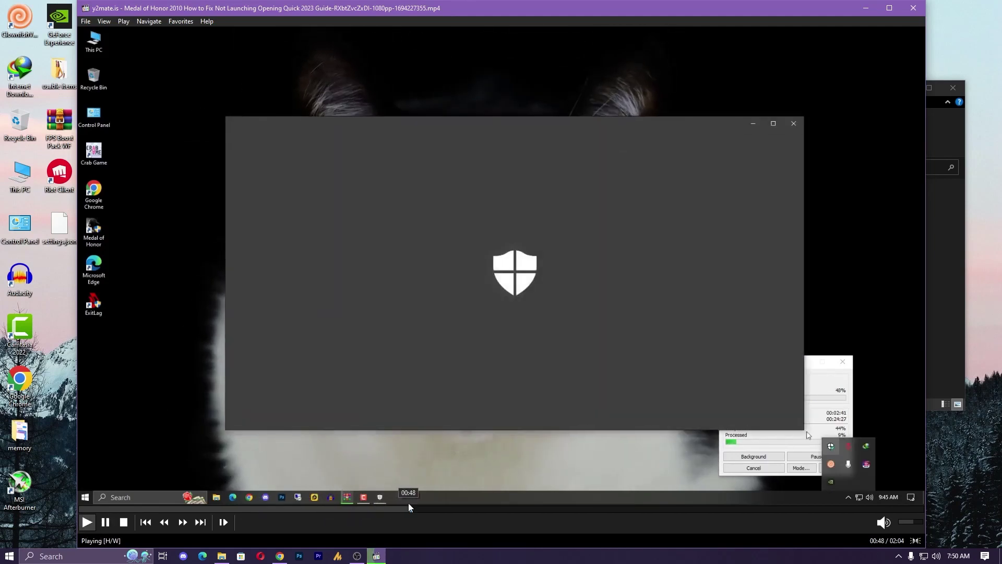
key(space)
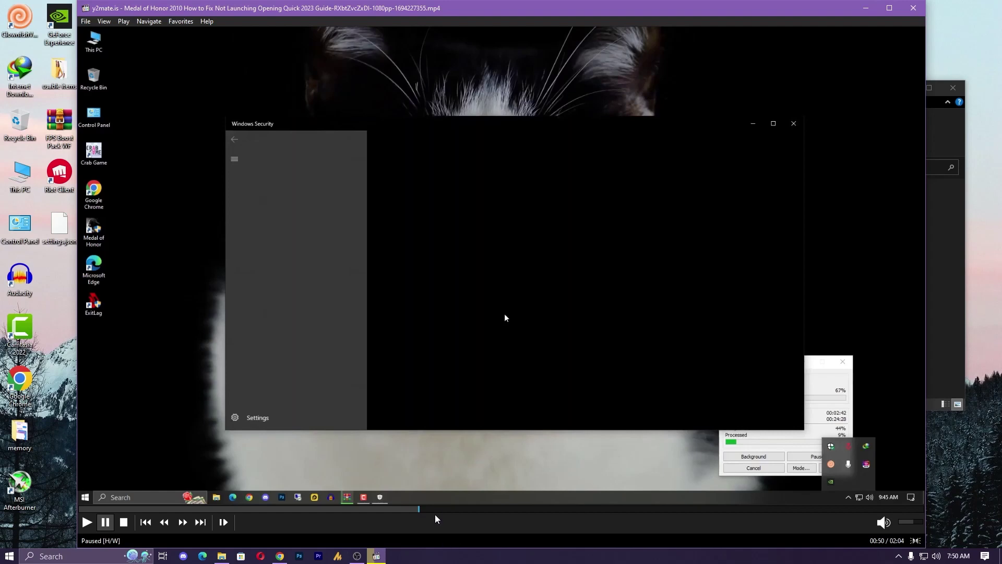
key(space)
key(space)
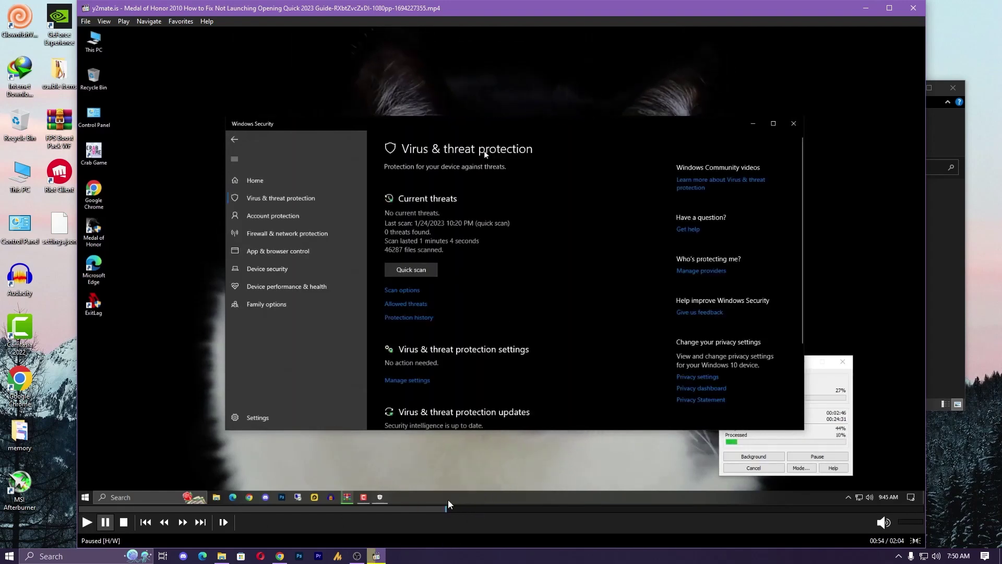
Step: Seek the video to about 01:04, then play and pause it at 01:09 on the threat details
click(482, 509)
drag(483, 510, 518, 510)
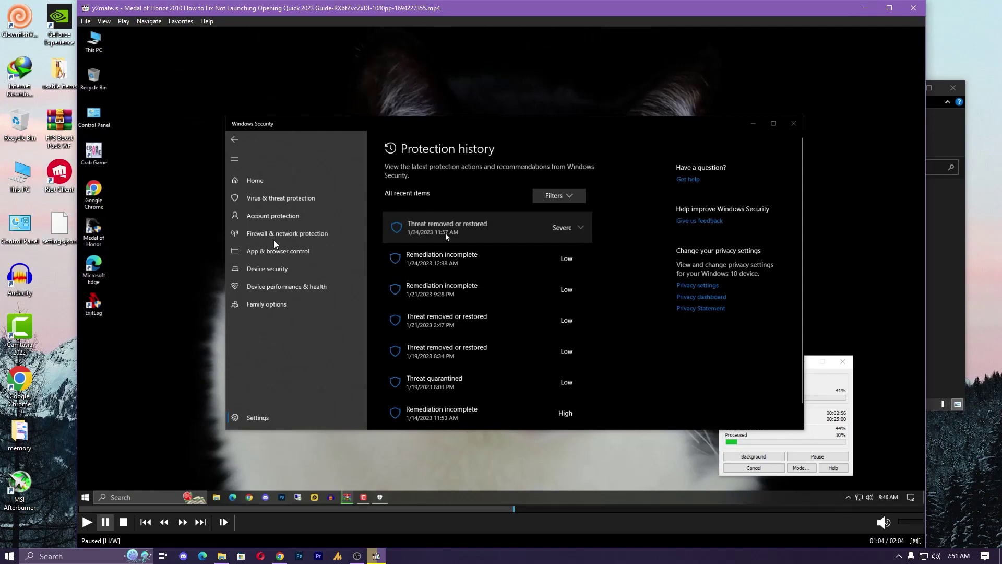
click(526, 313)
click(524, 327)
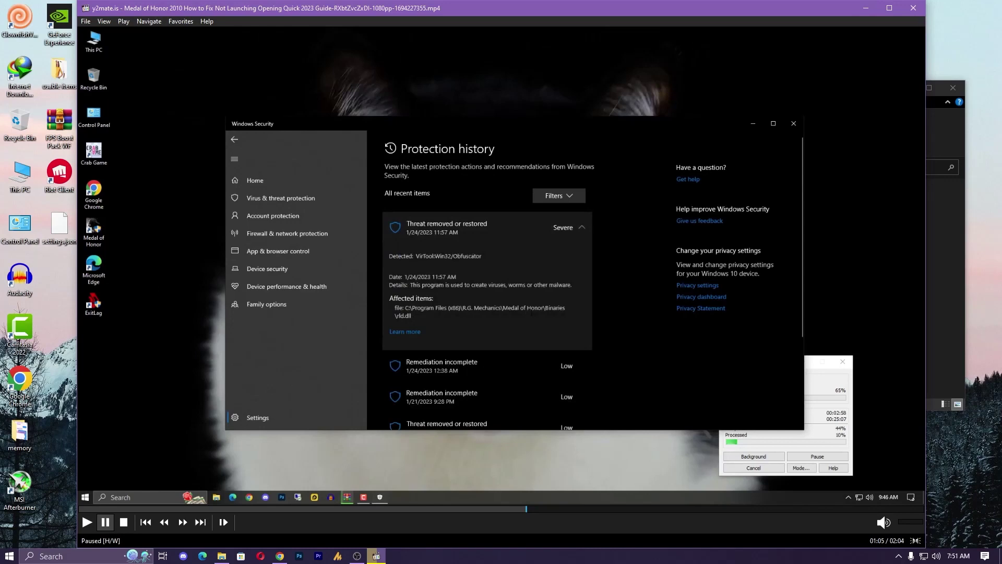
click(563, 353)
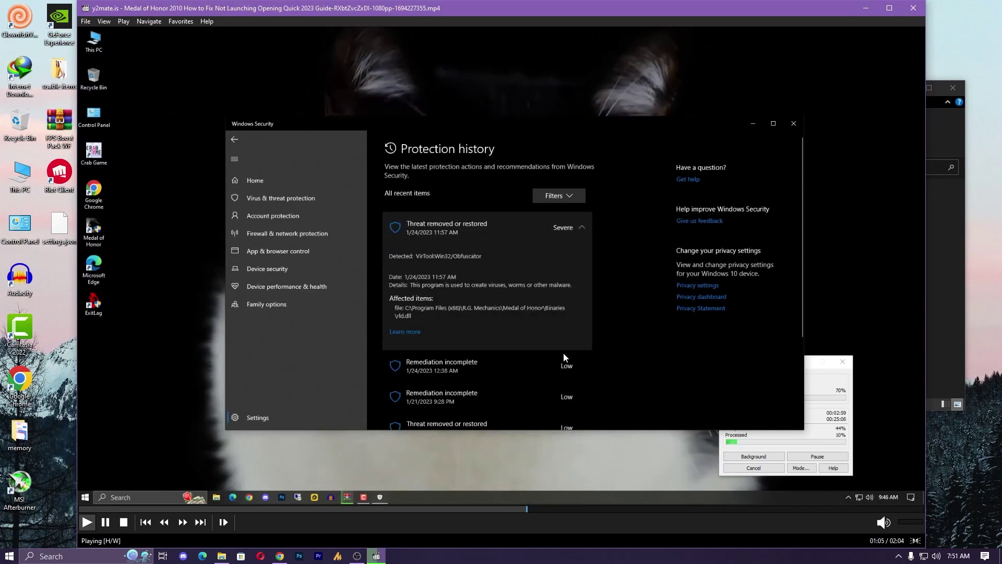
click(564, 381)
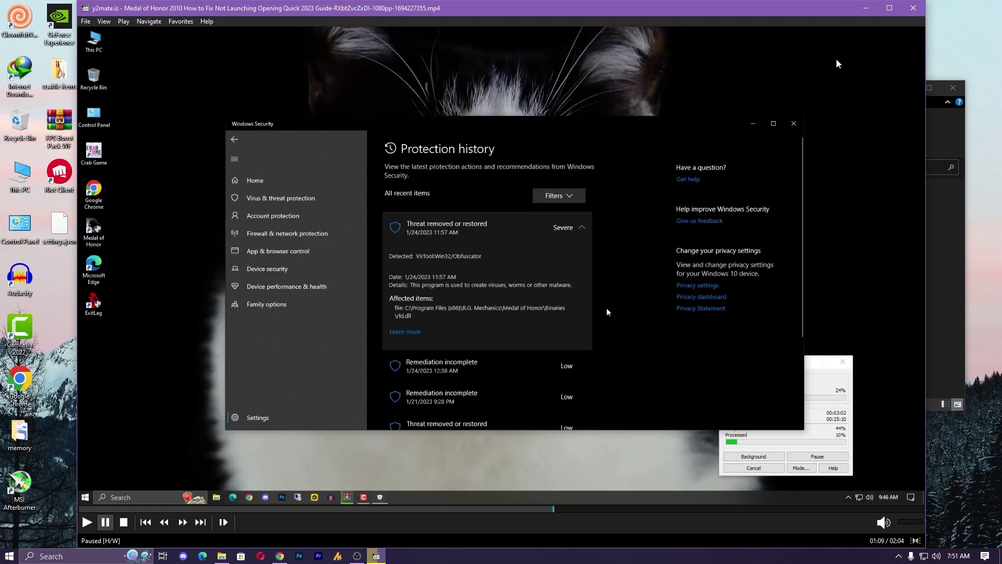
Step: Close the video player and open a maximized This PC window
click(913, 10)
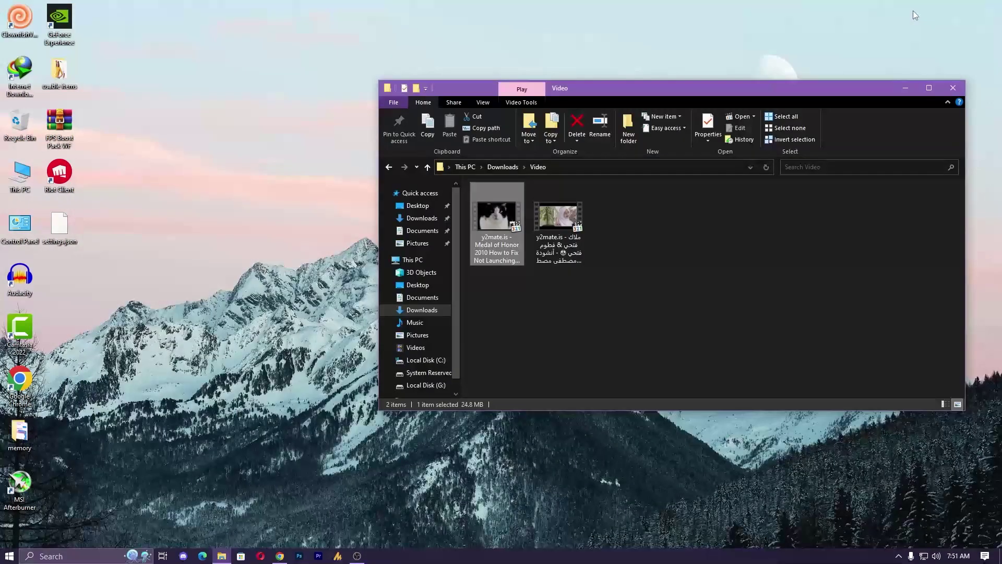
click(908, 89)
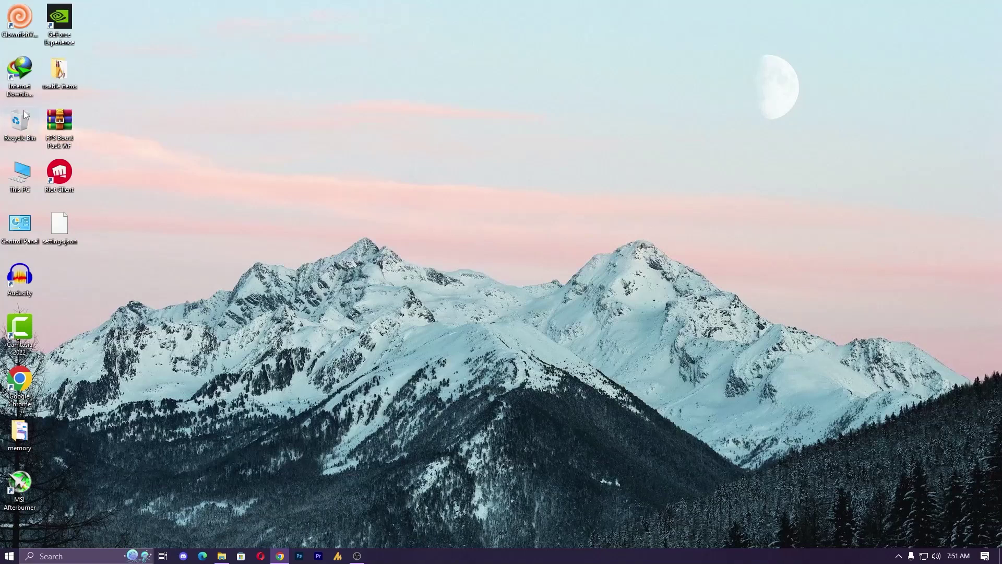
double_click(22, 176)
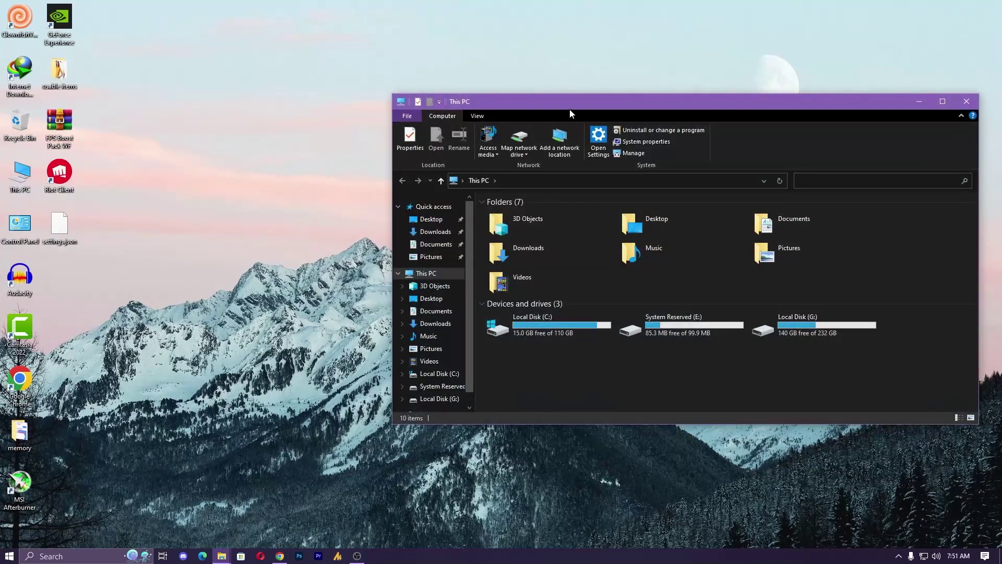
drag(570, 102, 469, 2)
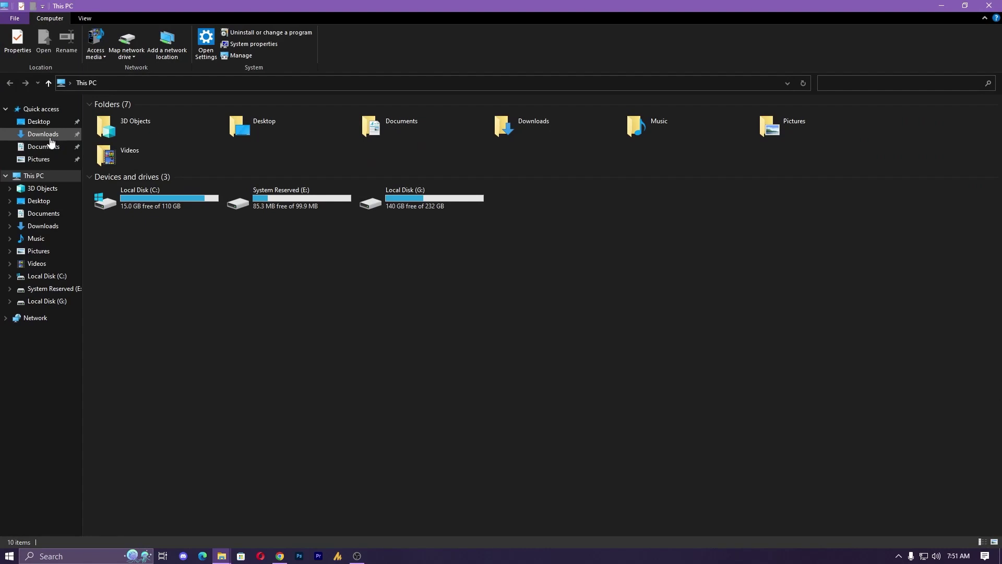
Step: Create a new folder named Games on Local Disk (G:)
click(50, 142)
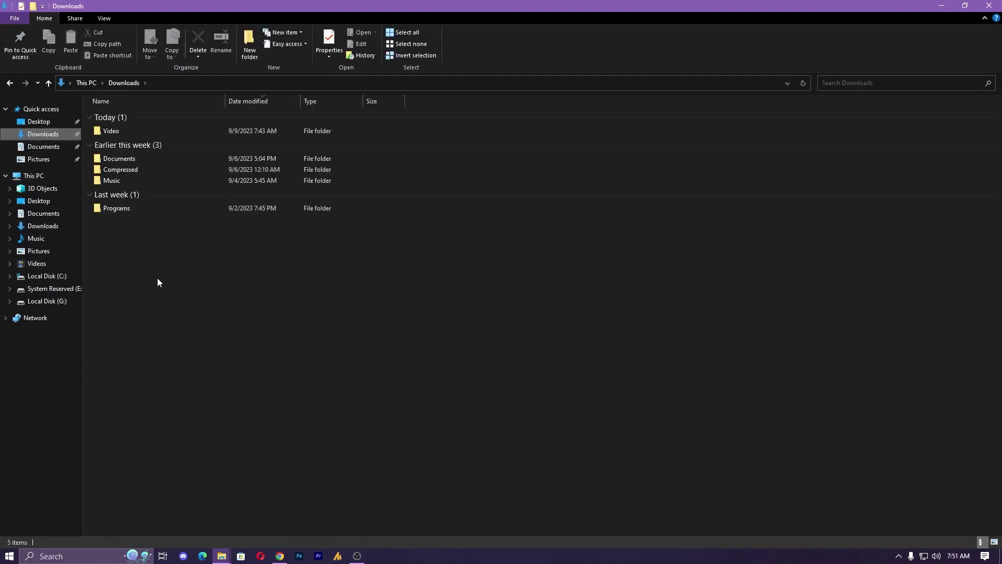
click(49, 301)
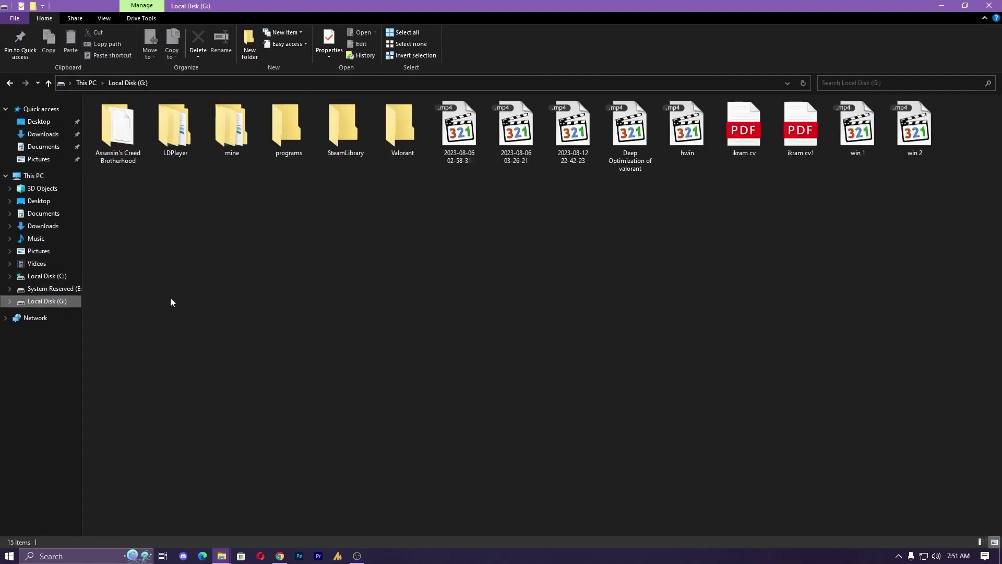
right_click(186, 227)
click(338, 339)
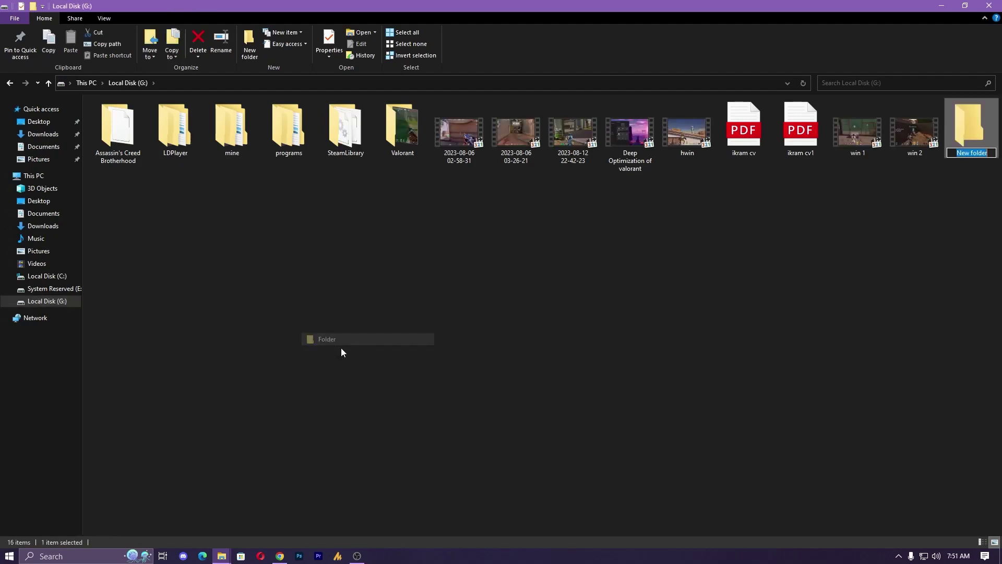
text(Games)
key(Return)
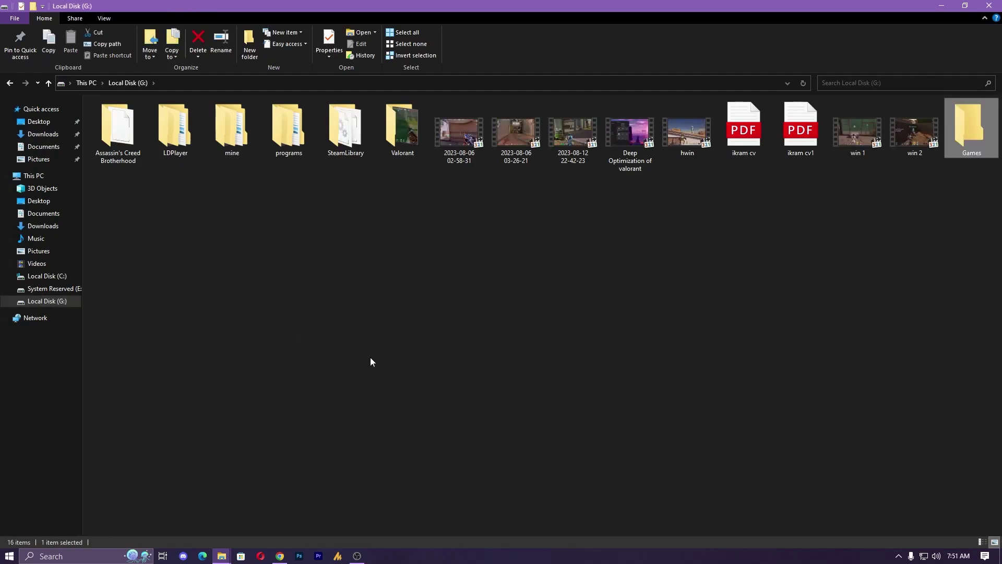
Step: Close File Explorer and open Windows Security's Virus & threat protection settings from the tray
click(985, 6)
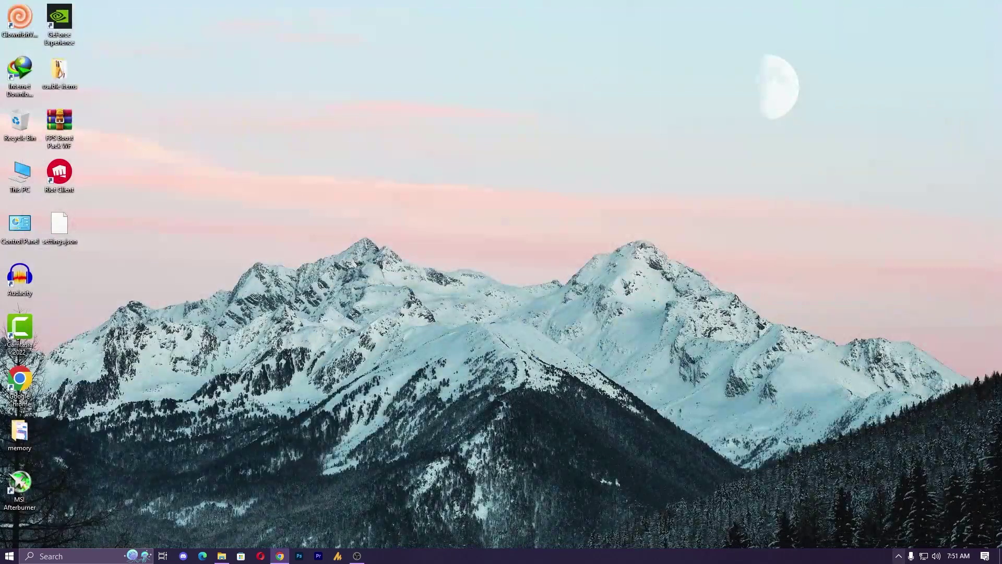
click(899, 557)
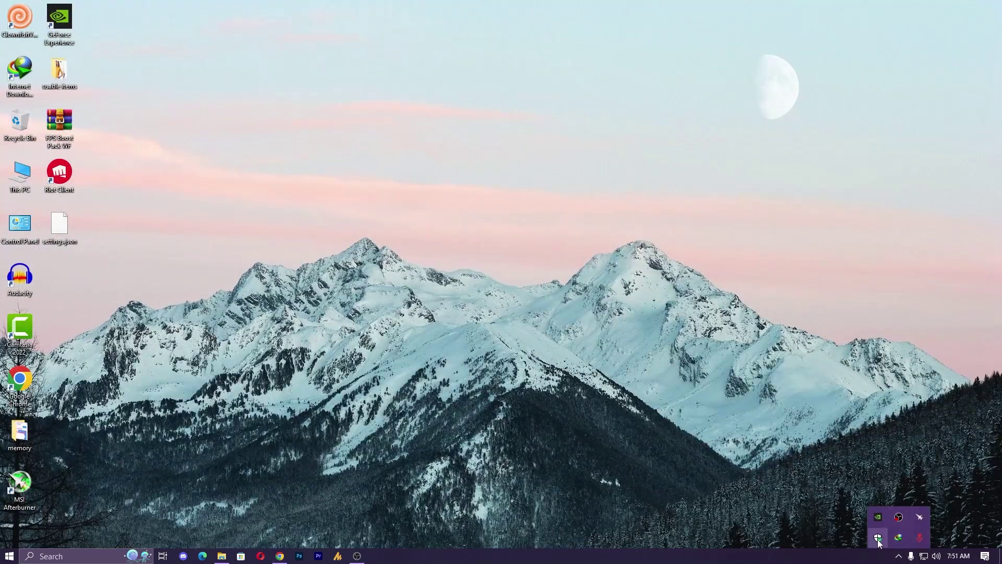
click(878, 540)
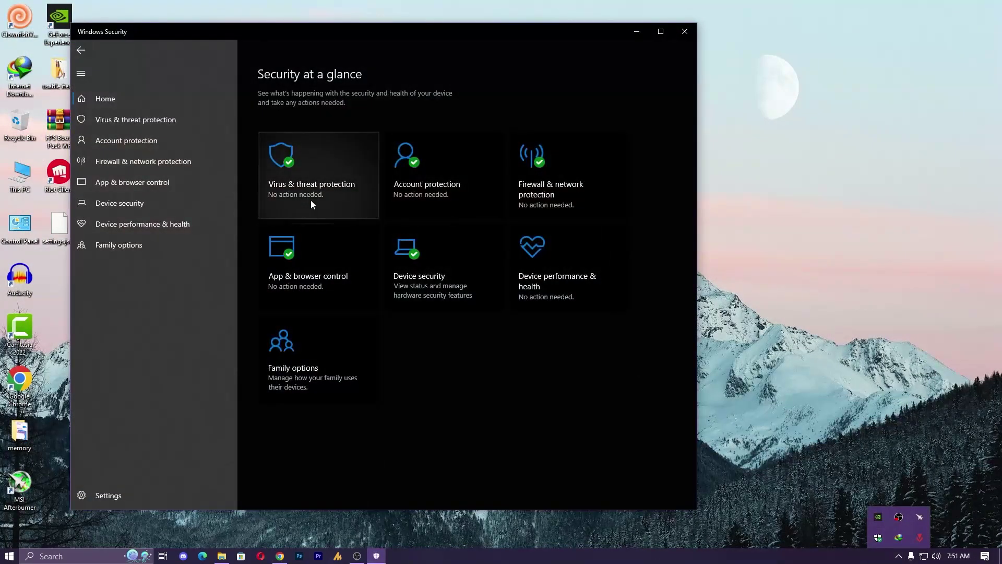
click(325, 185)
scroll(334, 306, down, 1)
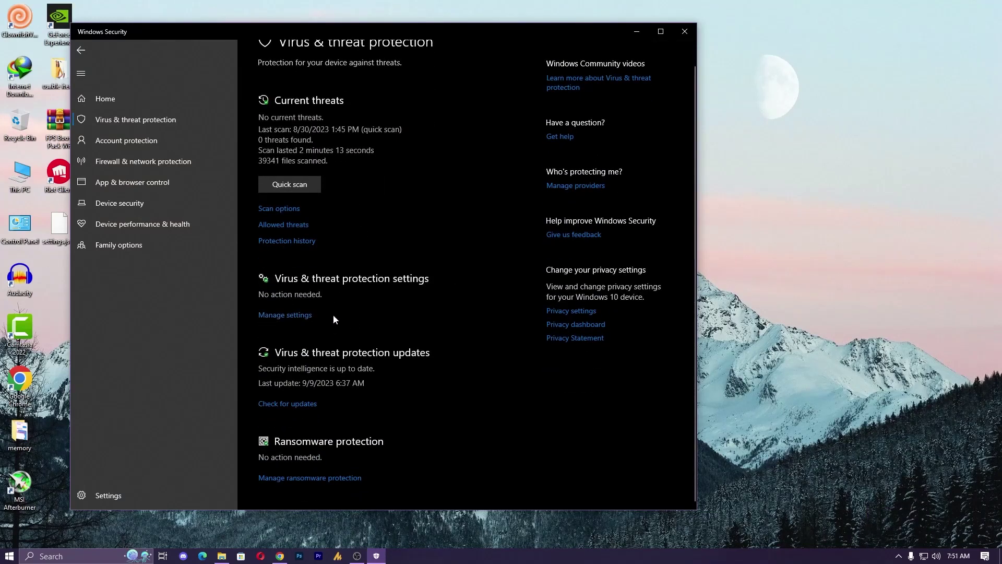
click(294, 316)
scroll(374, 336, down, 1)
scroll(384, 337, down, 5)
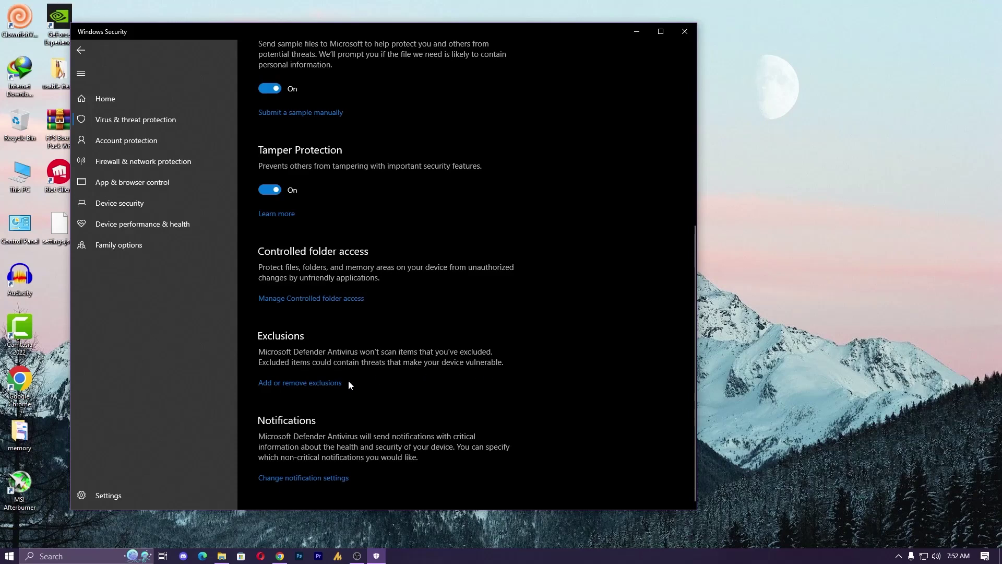
Step: Add G:\Games as a folder exclusion and expand its entry in the Exclusions list
click(294, 384)
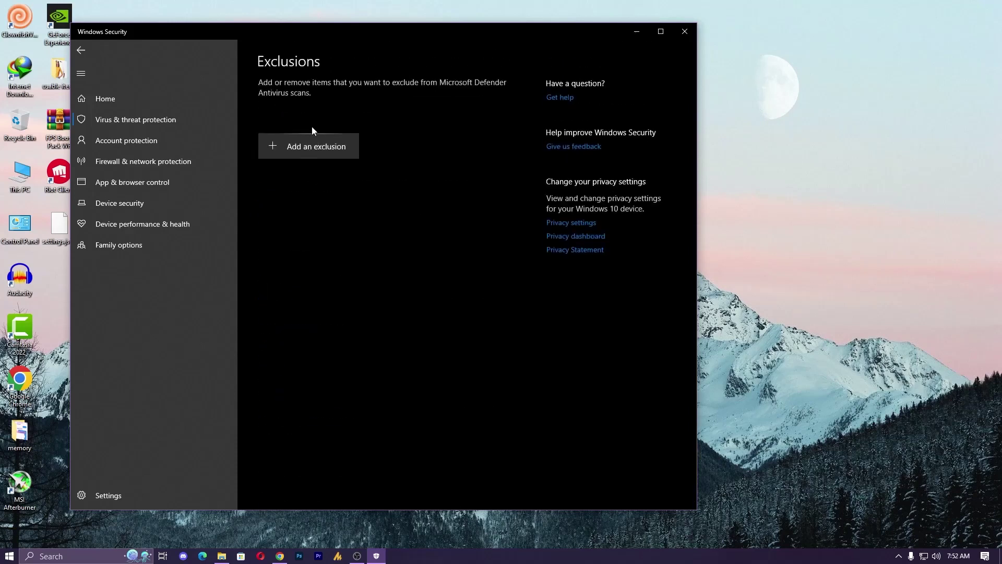
click(312, 144)
click(313, 190)
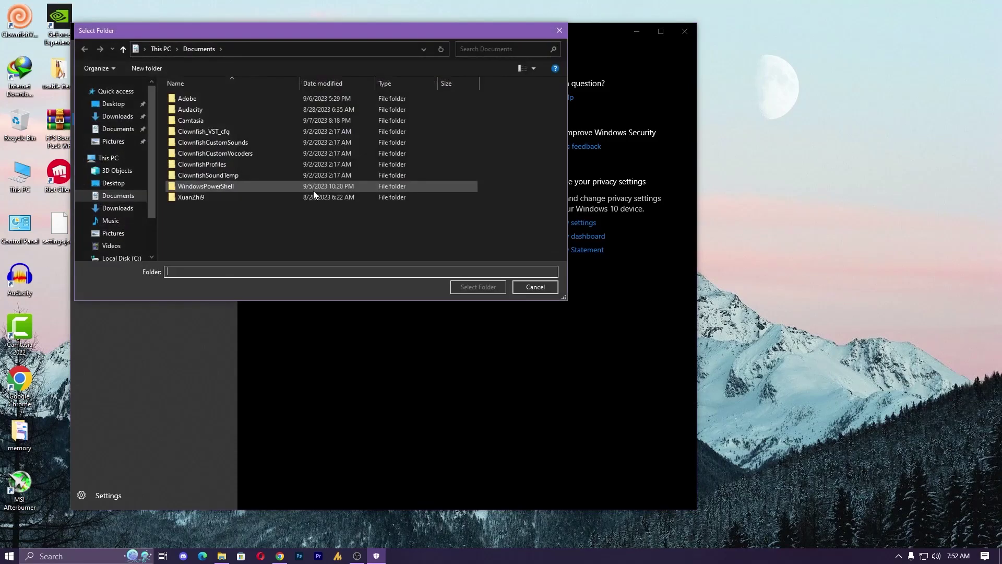
scroll(145, 225, down, 5)
click(124, 226)
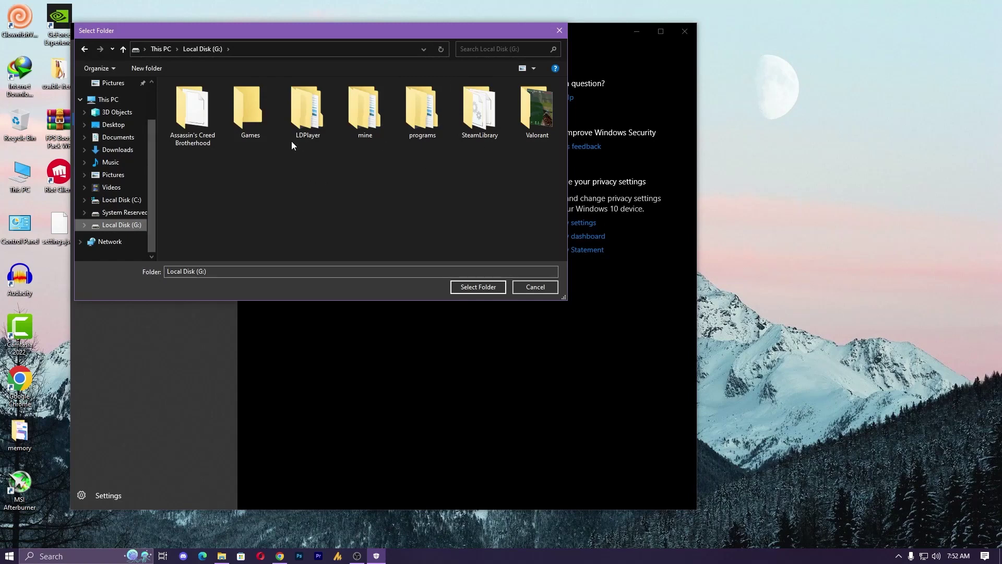
click(251, 111)
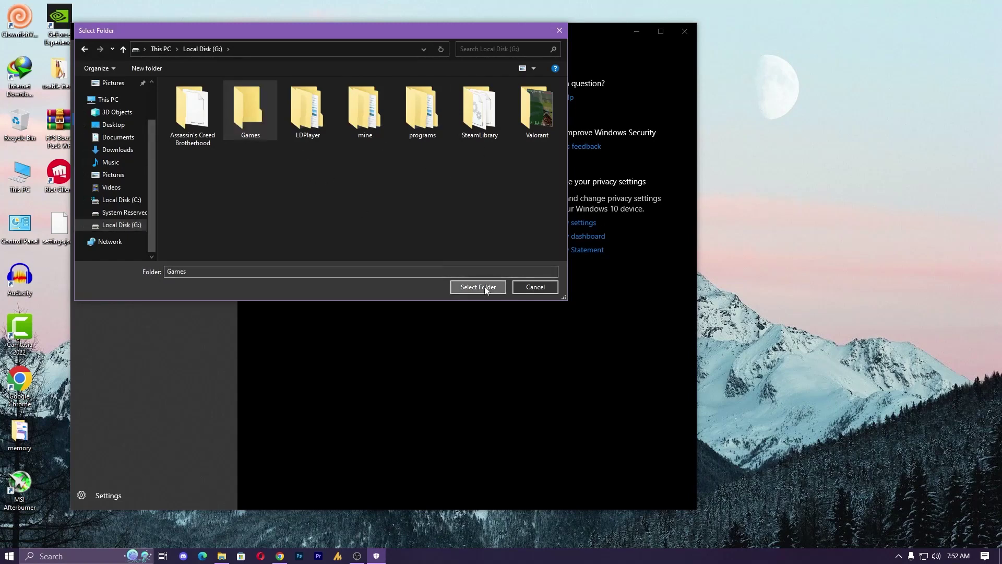
click(485, 286)
click(328, 192)
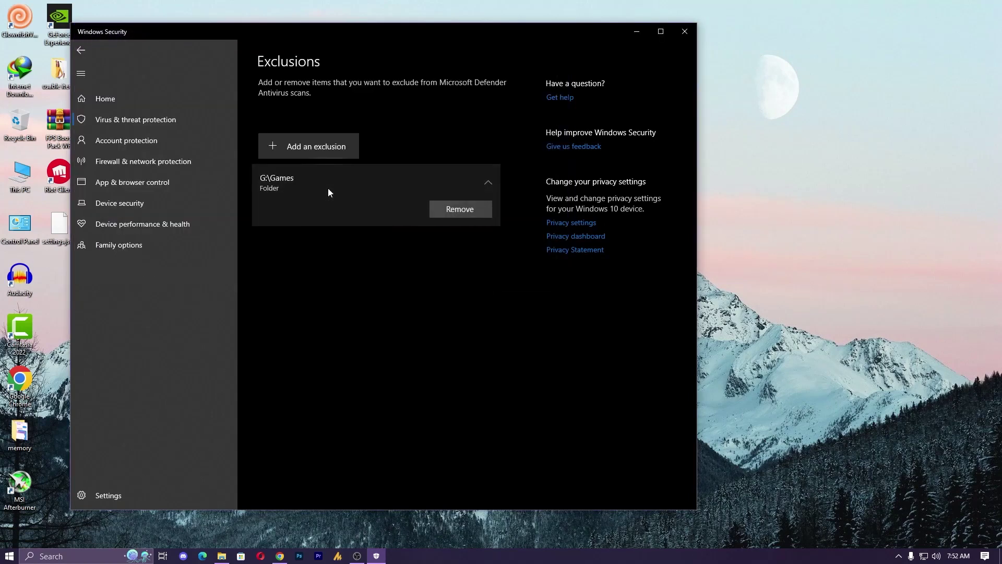